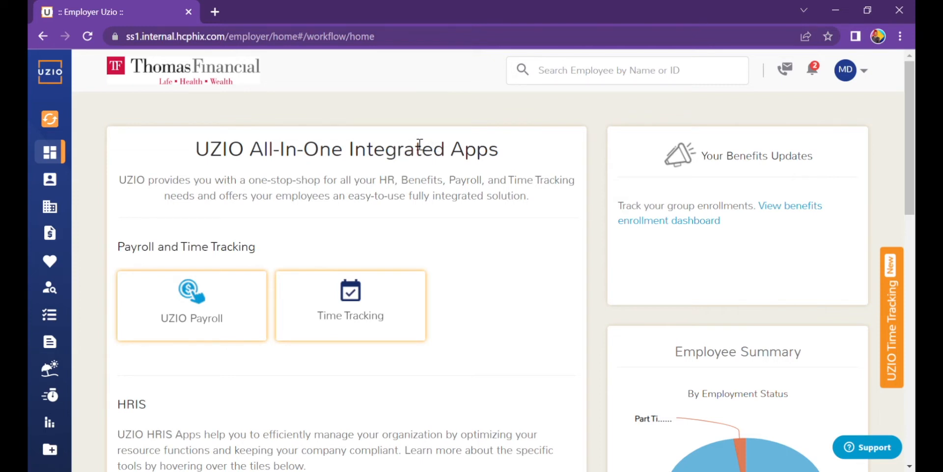
Step: Open the Task Library from the Tasks section of the left sidebar
mouse_move(67, 153)
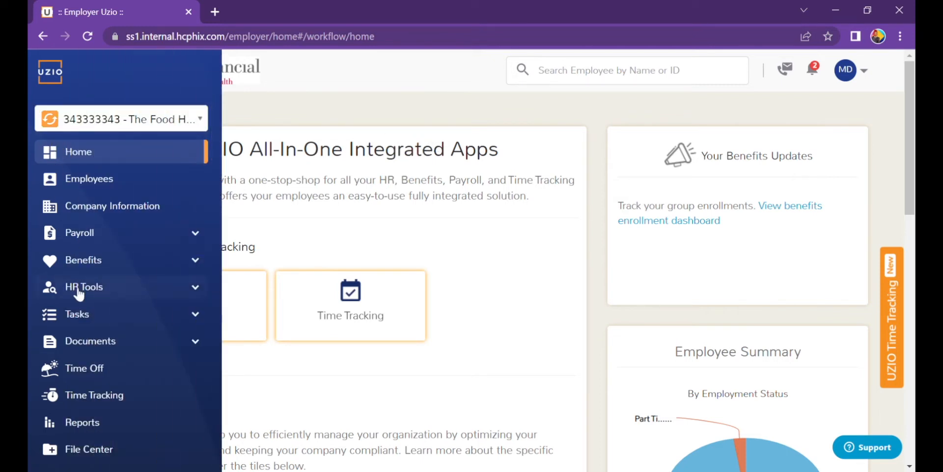
click(72, 314)
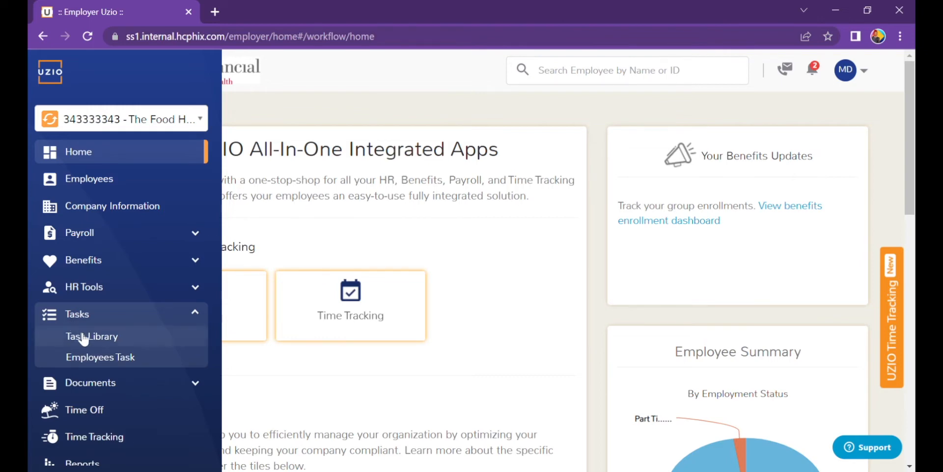
click(83, 337)
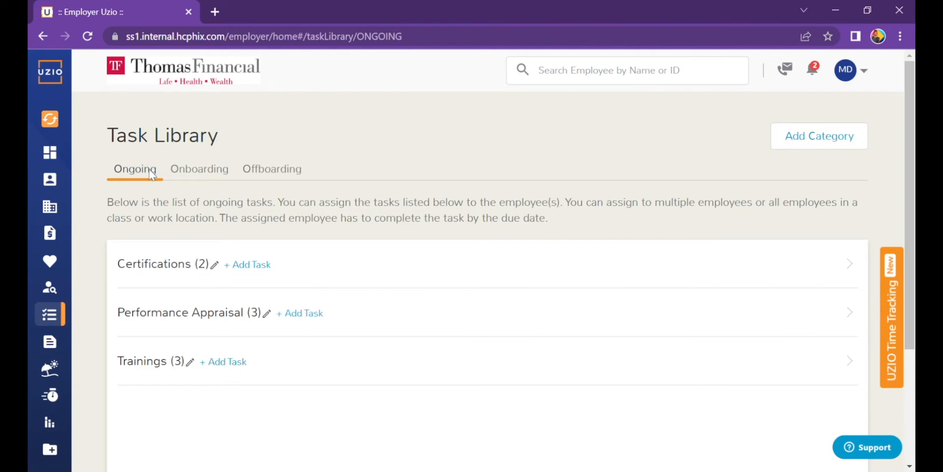
click(197, 174)
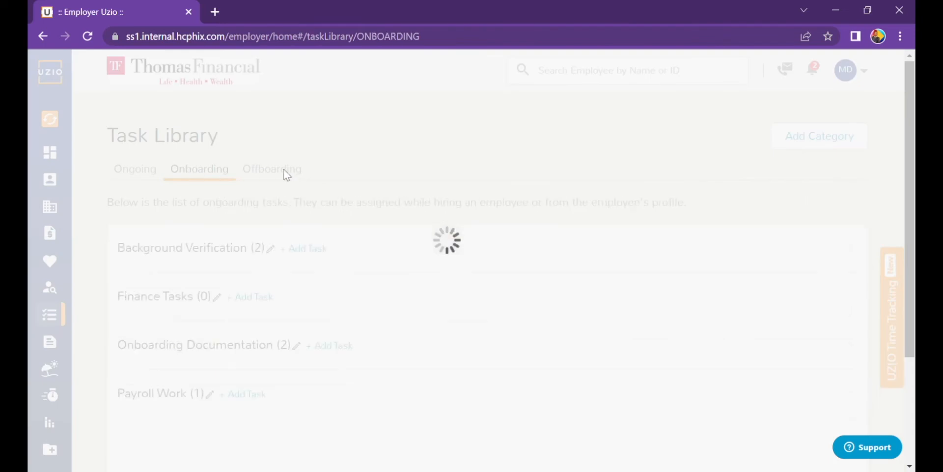
click(285, 171)
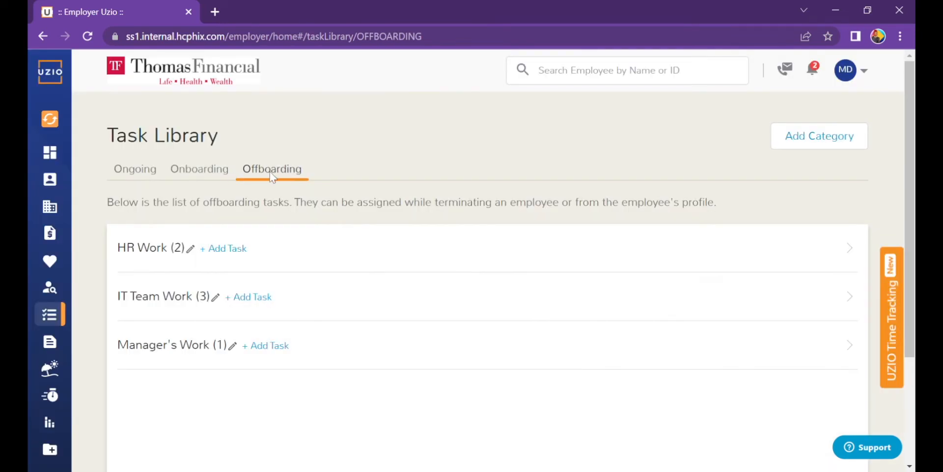
click(129, 171)
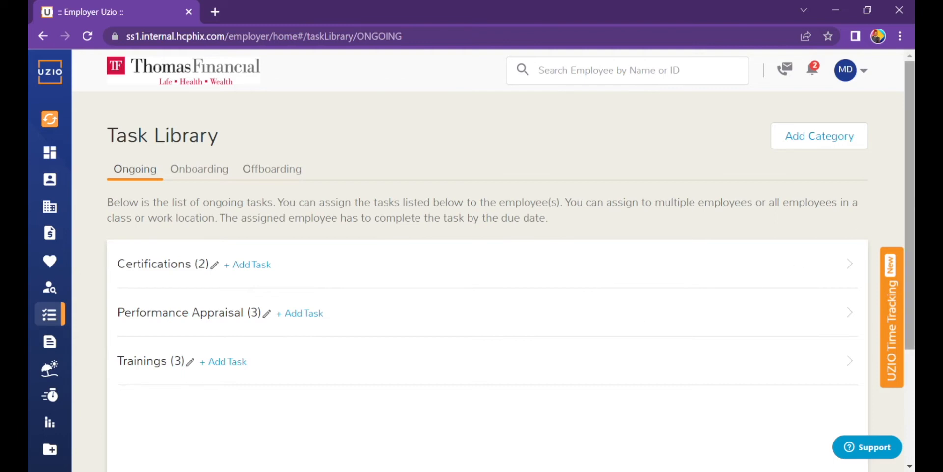
drag(913, 198, 912, 256)
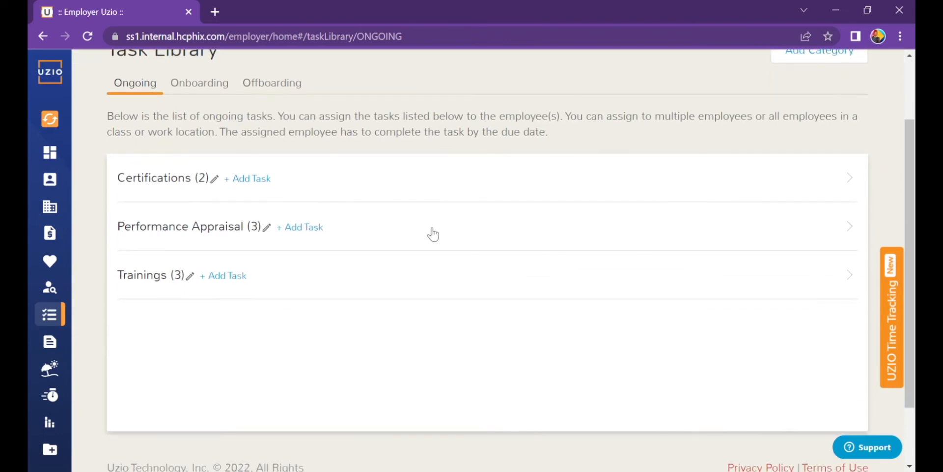
click(371, 193)
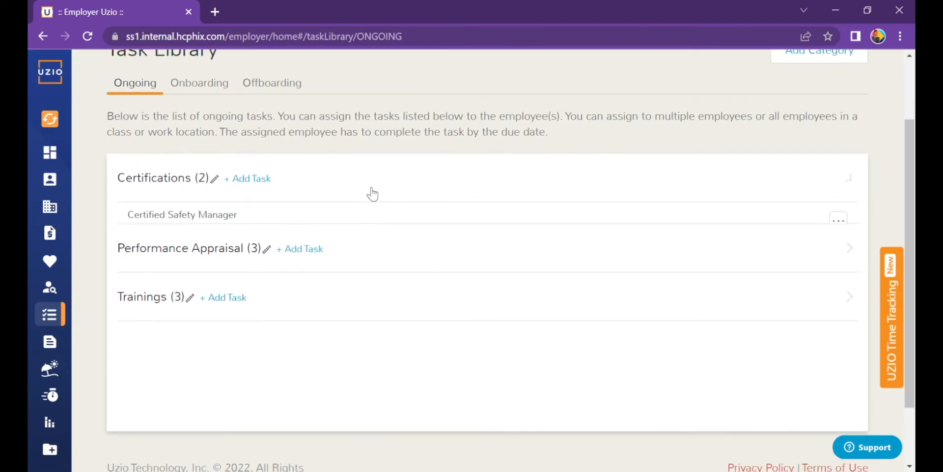
click(389, 308)
scroll(372, 380, down, 3)
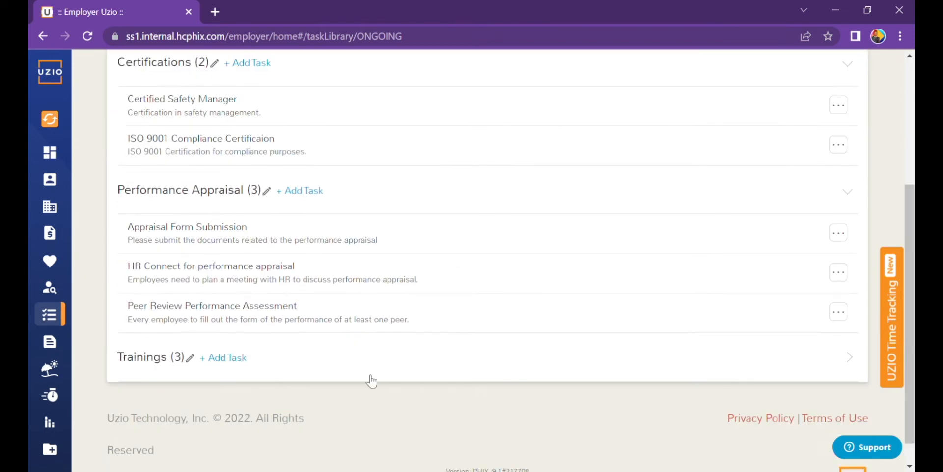
click(314, 365)
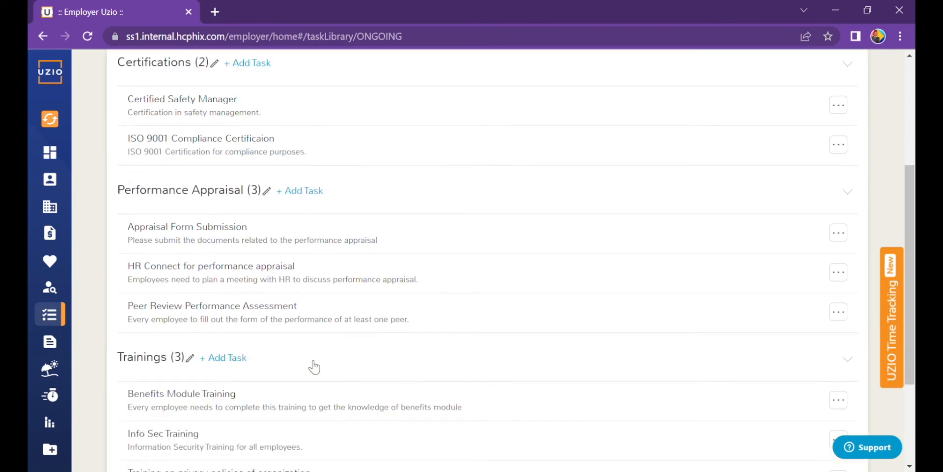
click(314, 366)
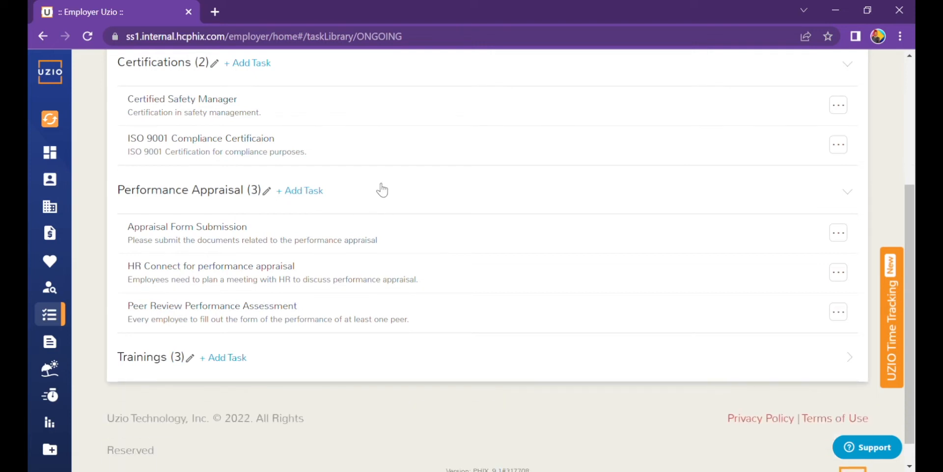
click(381, 190)
click(354, 113)
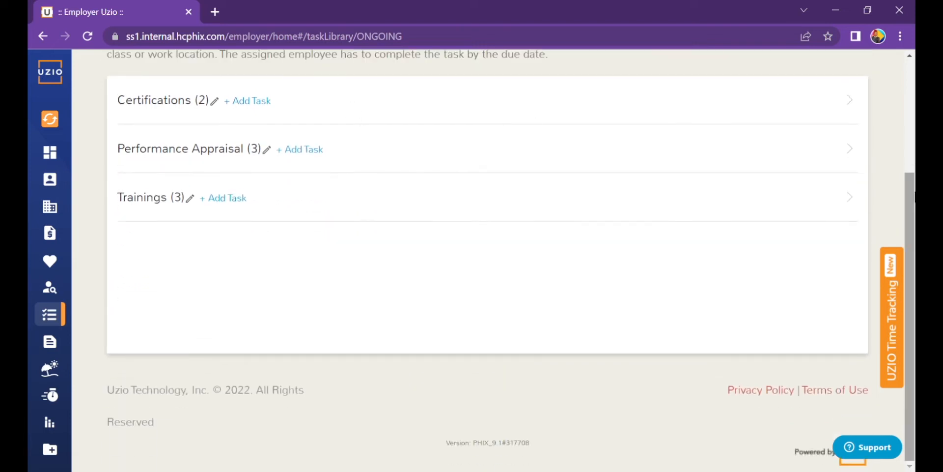
scroll(494, 260, up, 4)
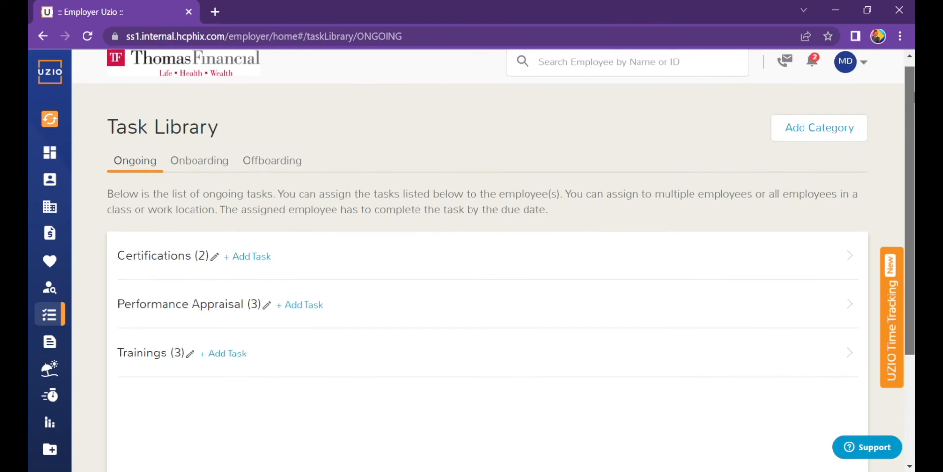
drag(914, 92, 914, 81)
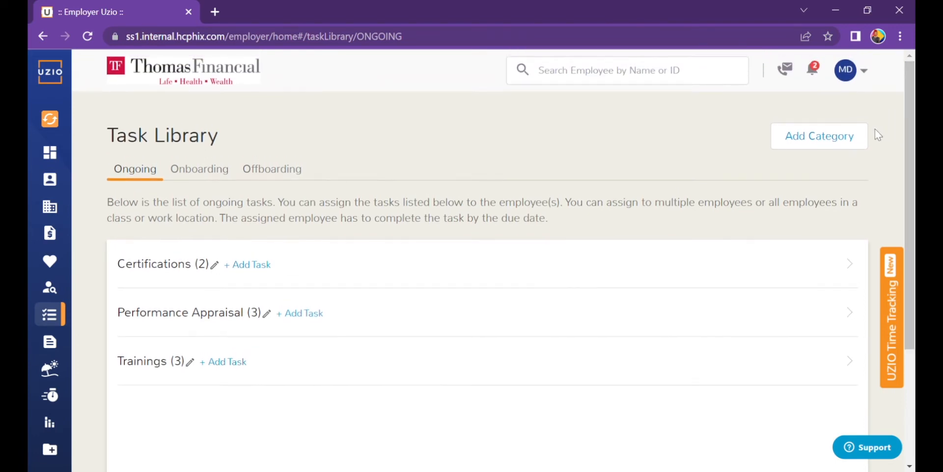
Step: Create and save an Ongoing Task category named Research
click(832, 151)
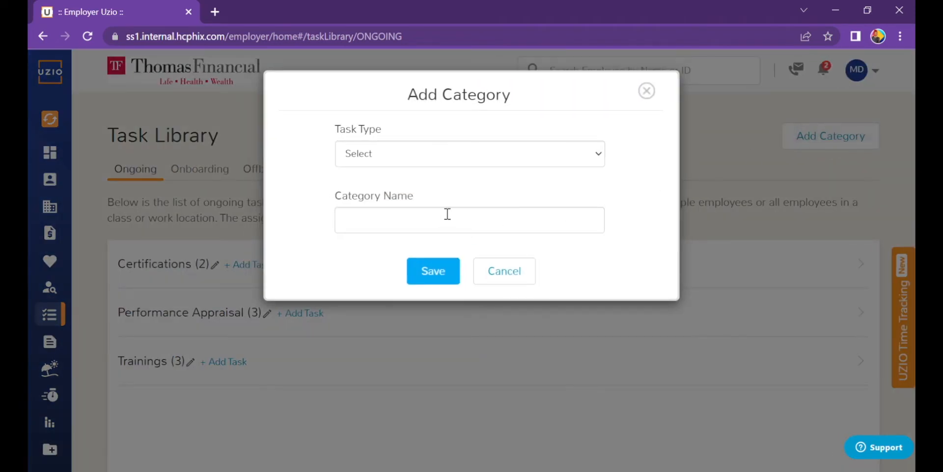
click(464, 158)
click(420, 184)
click(410, 225)
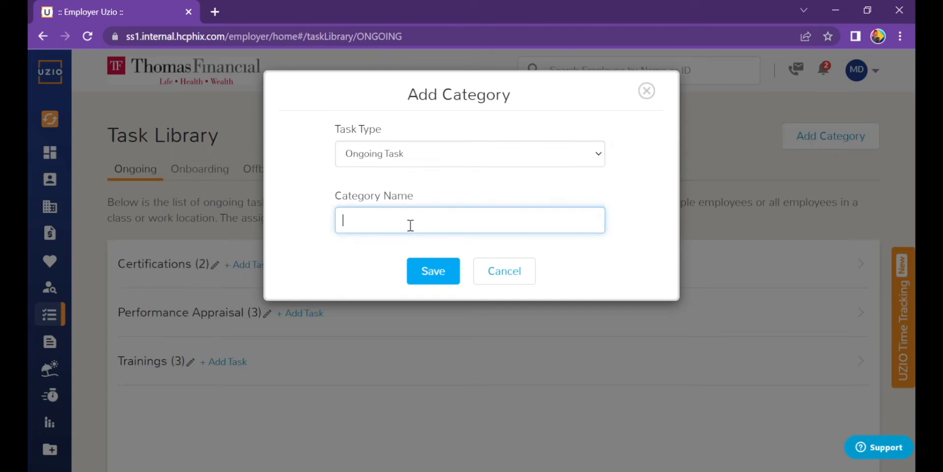
text(Research)
click(438, 276)
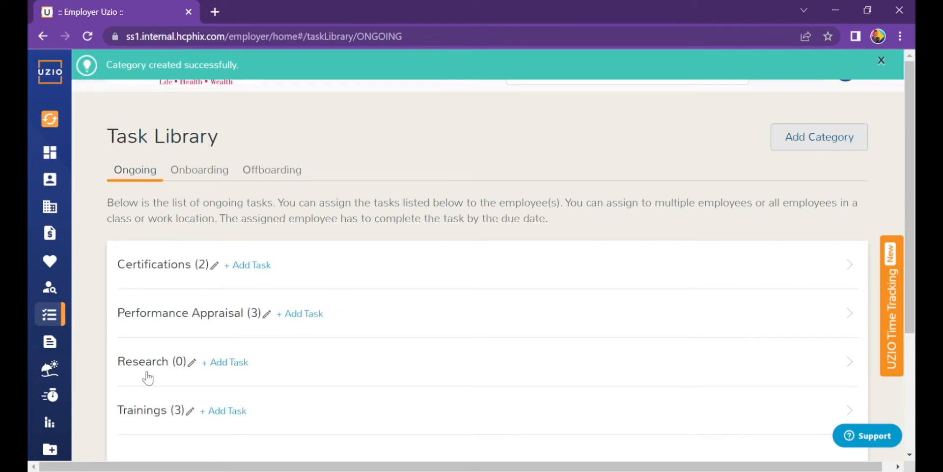
Step: Start a Research task named IT Research, described 'IT research for new employees'
click(242, 363)
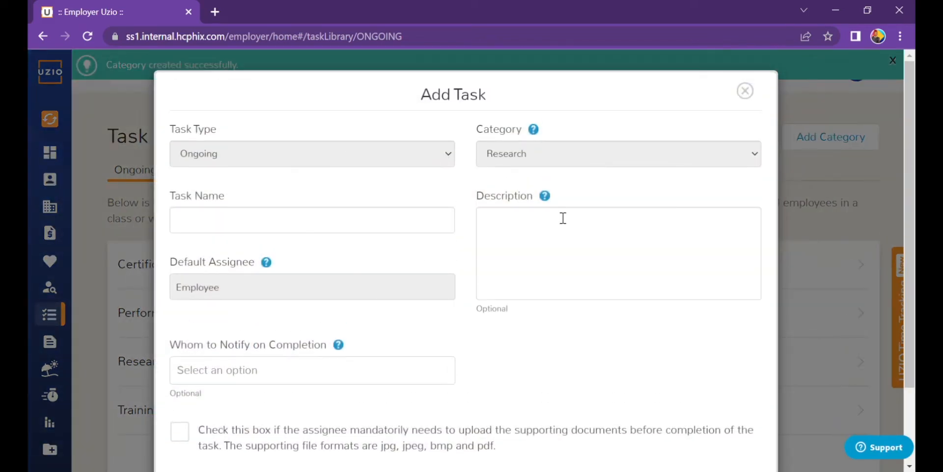
scroll(912, 151, down, 1)
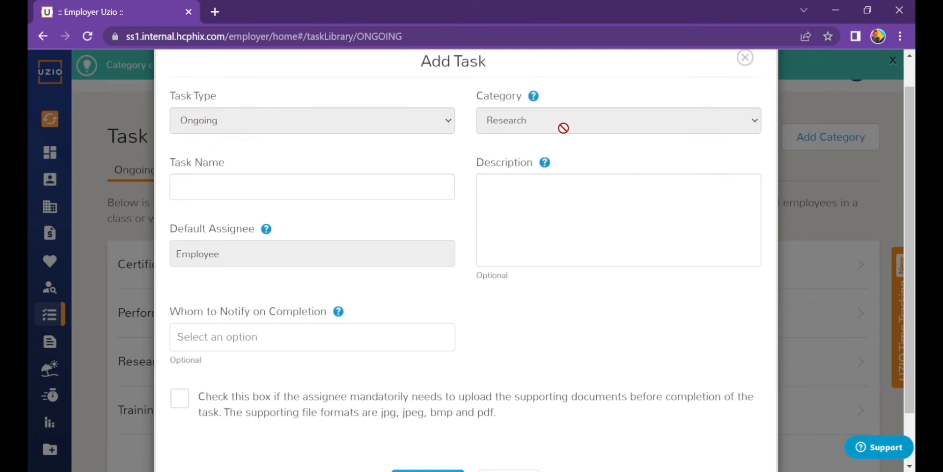
click(409, 192)
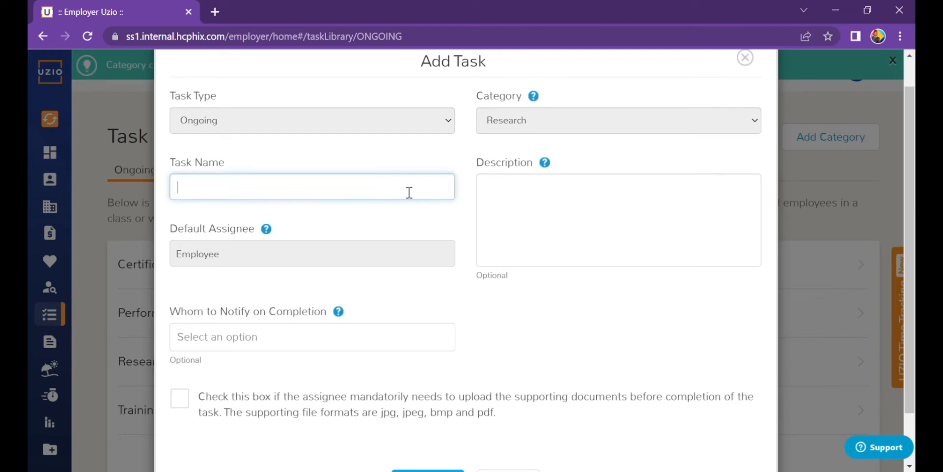
click(288, 221)
click(543, 194)
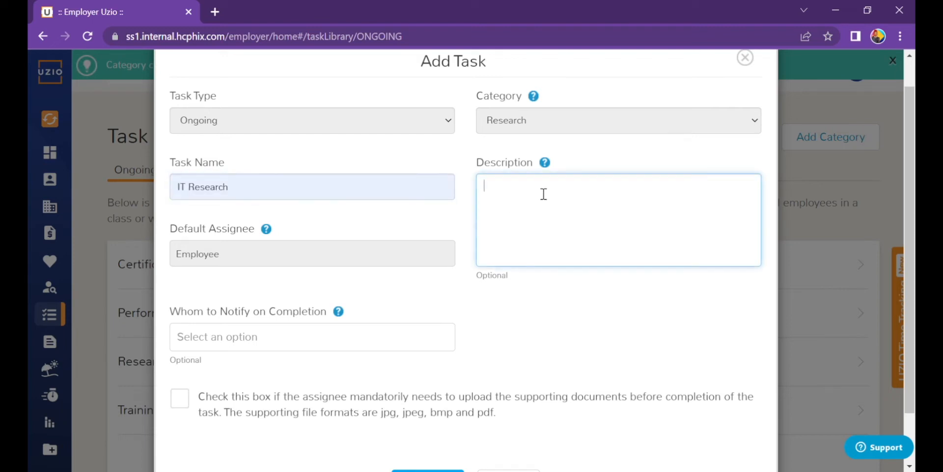
text(IT research for new emplo)
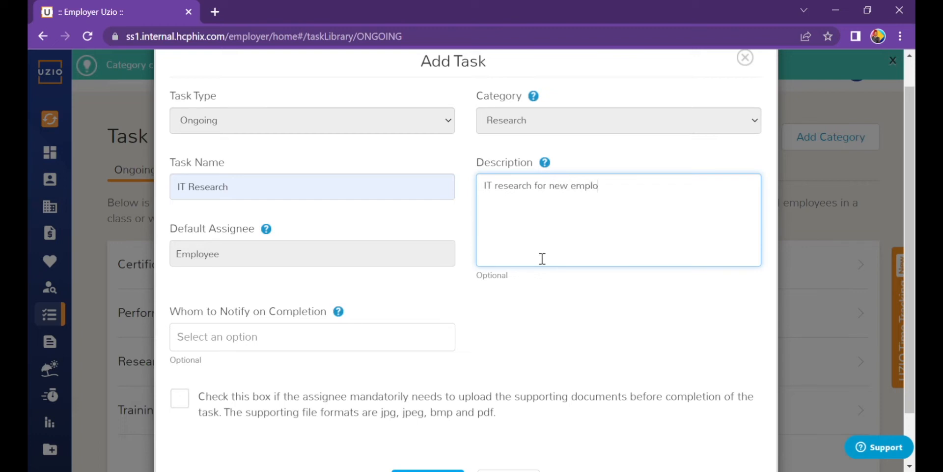
text(yees)
Step: Notify a chosen employee on completion, require supporting documents, and add the task
click(304, 348)
text(Maria)
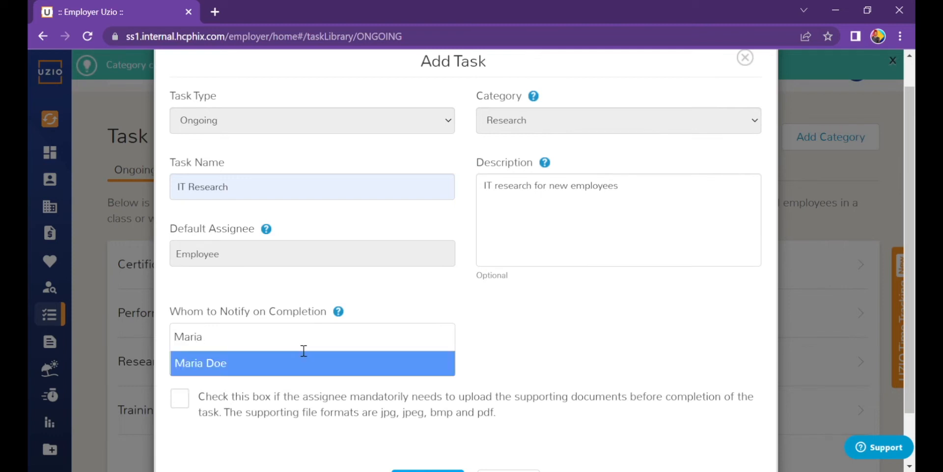
click(285, 366)
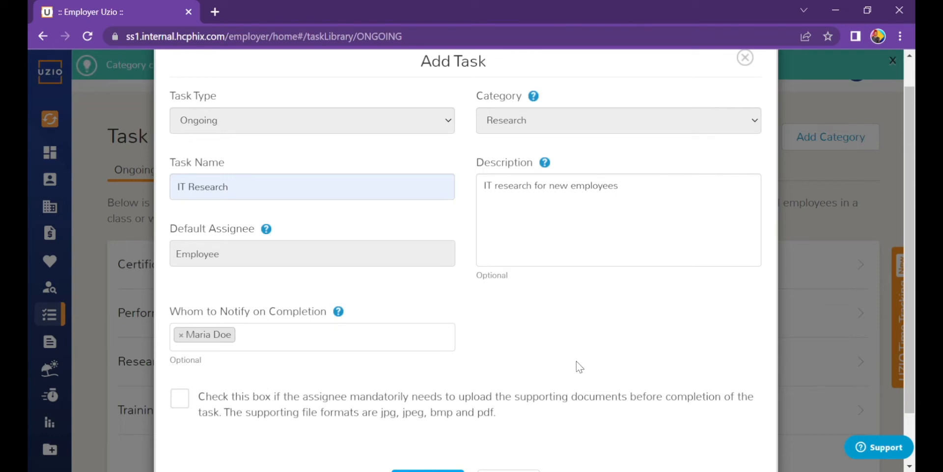
click(178, 399)
scroll(279, 390, down, 2)
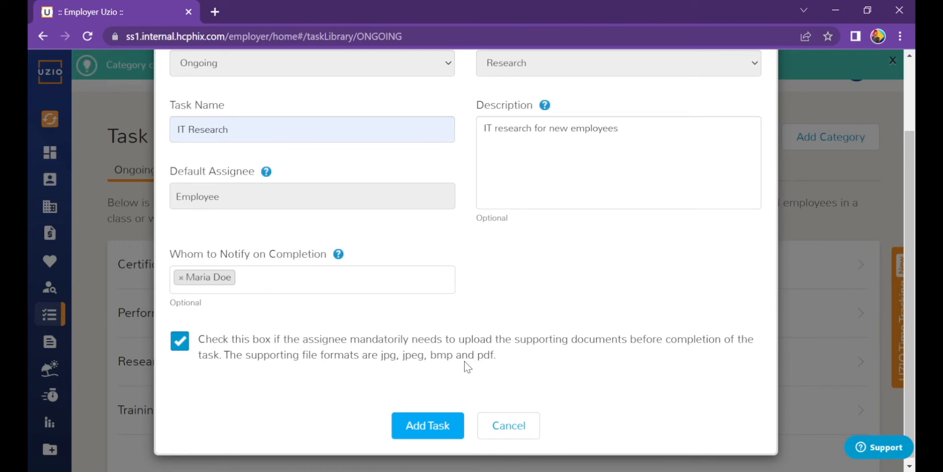
click(448, 432)
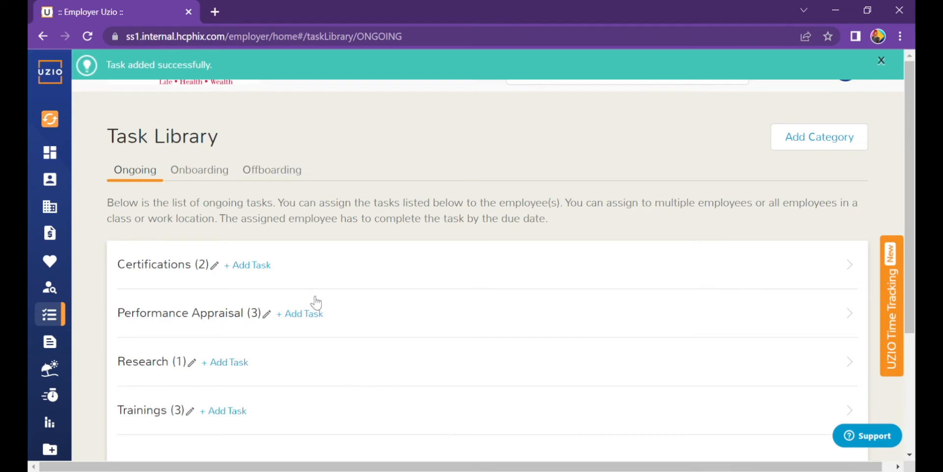
Step: Start a Background Verification onboarding task named Verification of Employment
click(219, 176)
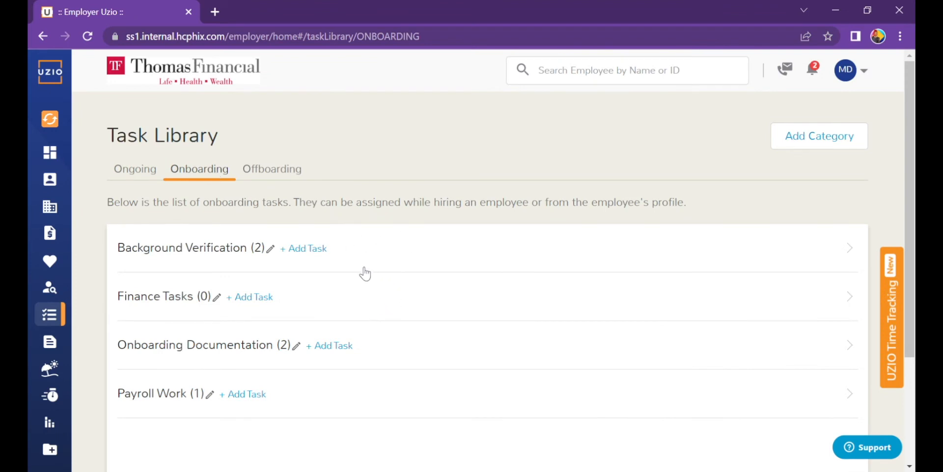
click(317, 251)
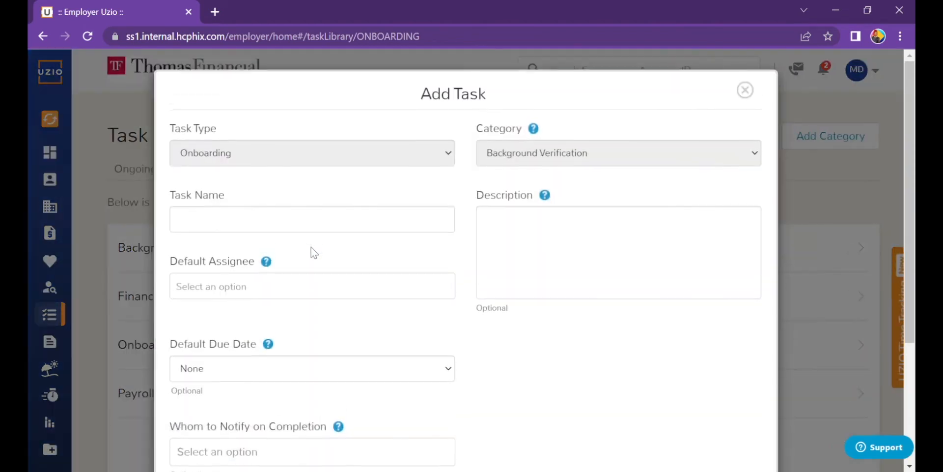
click(311, 235)
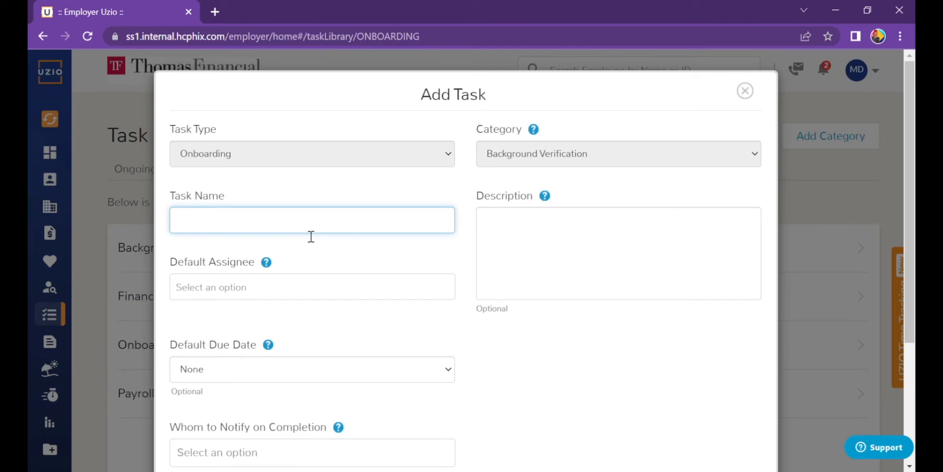
text(Verification of Empl)
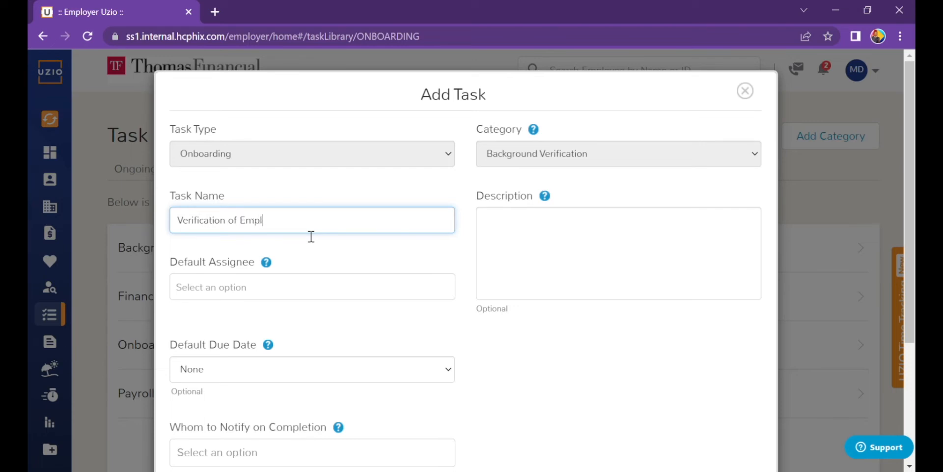
text(oyment)
key(Tab)
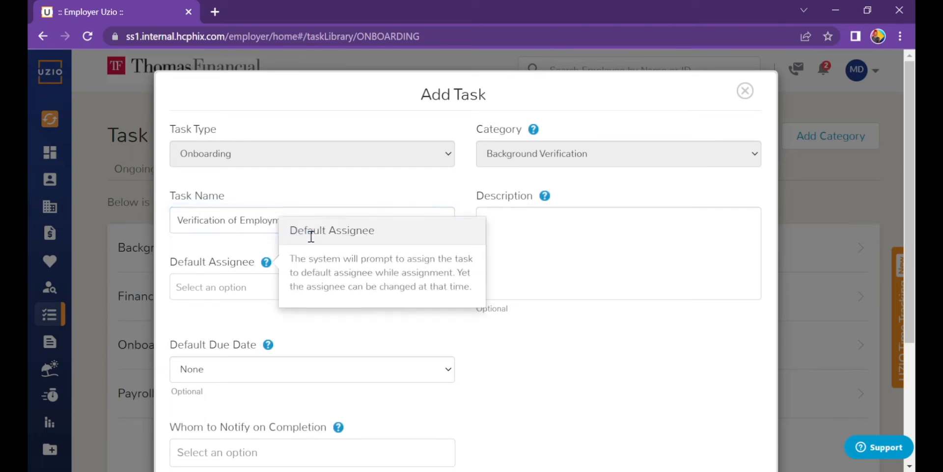
Step: Enter the description 'Submit a verification of previous employment.'
click(523, 240)
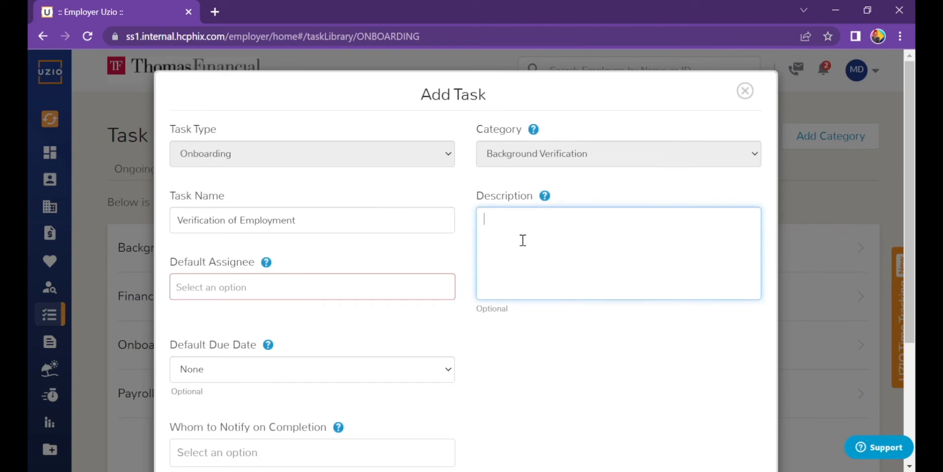
text(Submit a )
text(vrifi)
key(BackSpace)
key(BackSpace)
key(BackSpace)
key(BackSpace)
text(erification of previous)
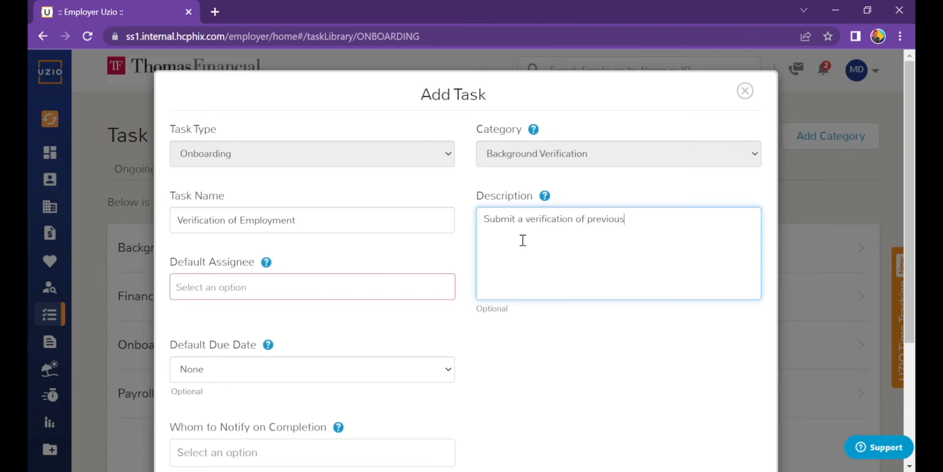
text( employment.)
Step: Set the default assignee to Reporting Manager and the due date to On the date of hire
click(275, 295)
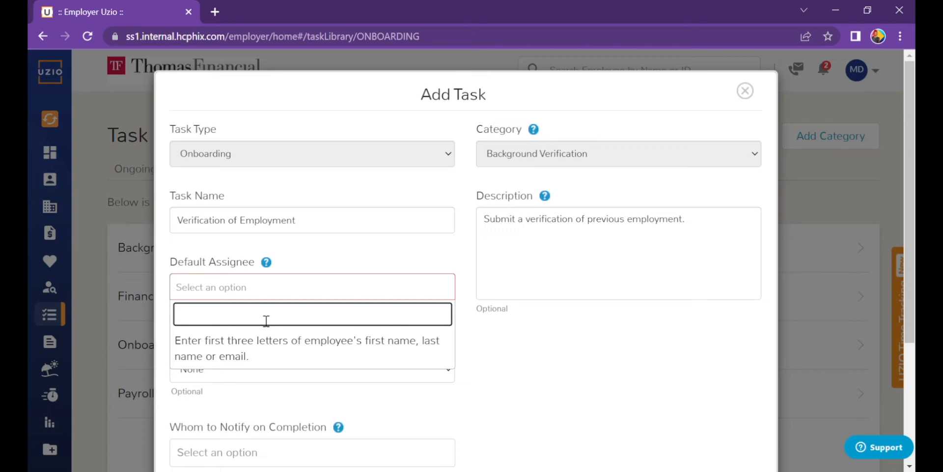
text(Repo)
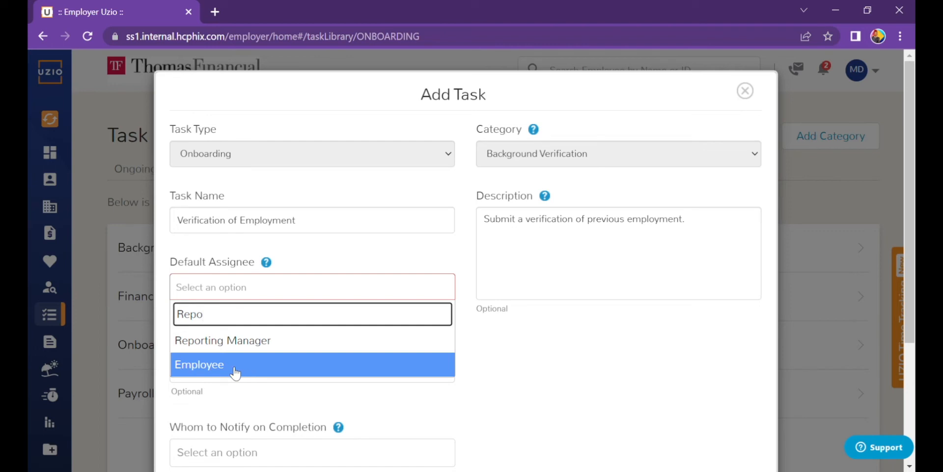
click(224, 340)
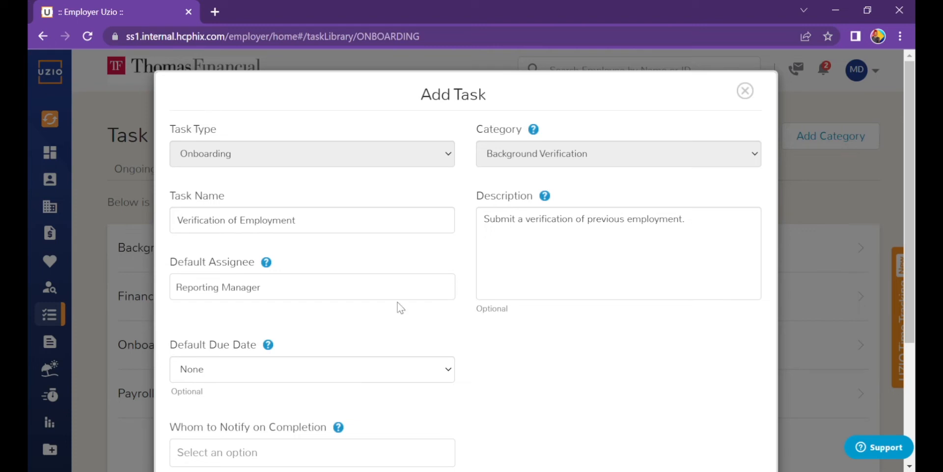
scroll(910, 197, down, 1)
drag(914, 193, 914, 286)
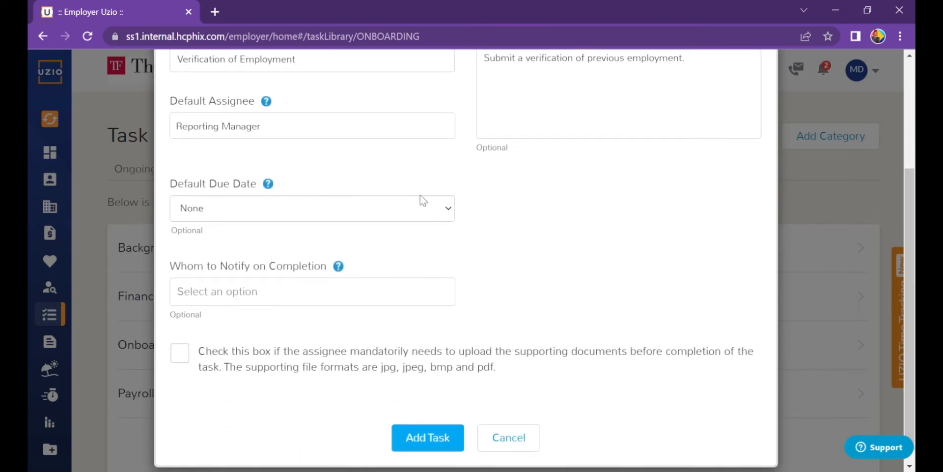
click(387, 213)
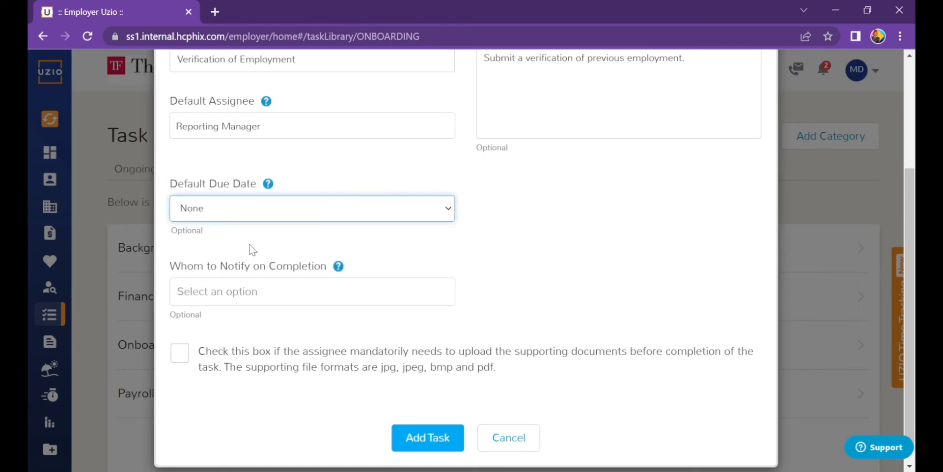
key(Down)
Step: Add a colleague to completion notifications and require supporting document uploads
click(271, 299)
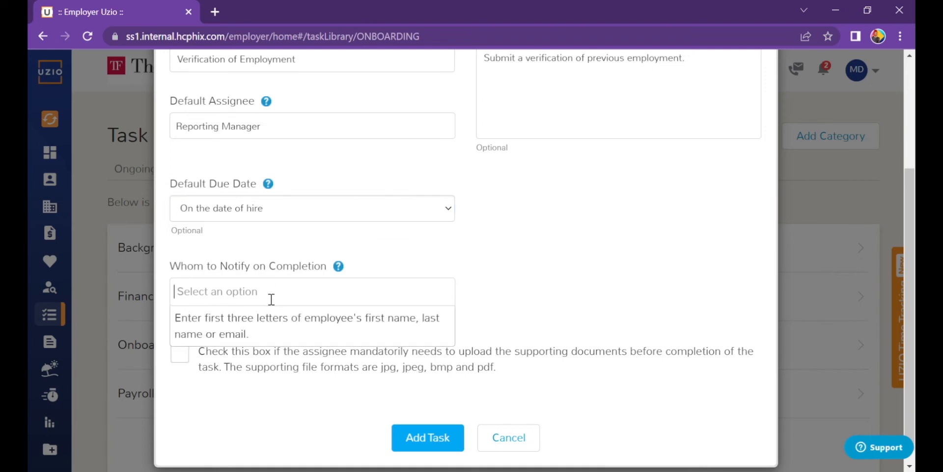
text(Maria)
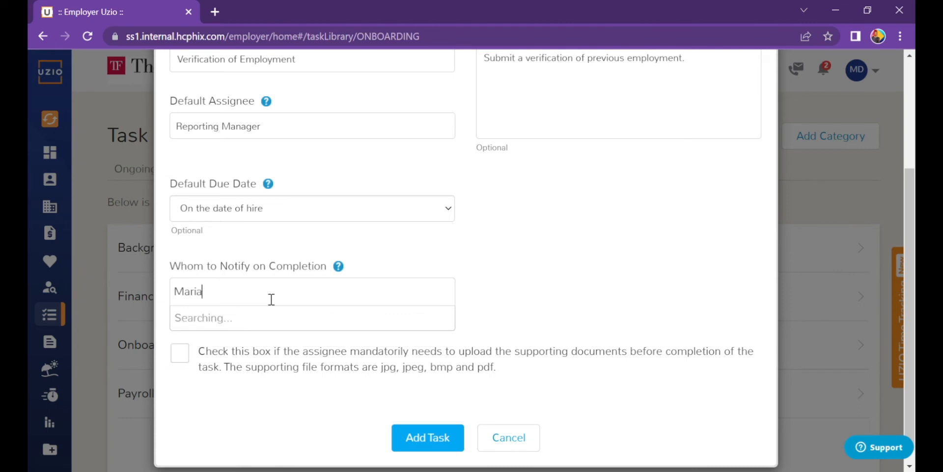
click(264, 317)
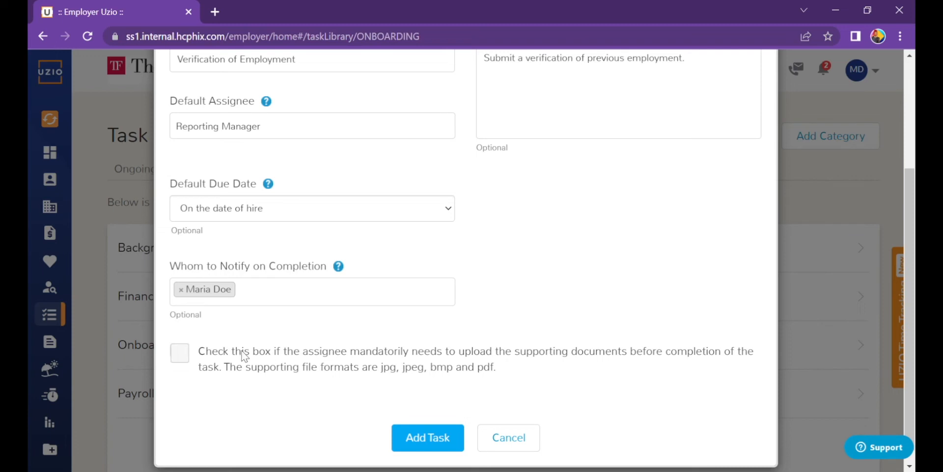
click(182, 355)
Step: Save the Verification of Employment task and expand Background Verification to check it
click(444, 442)
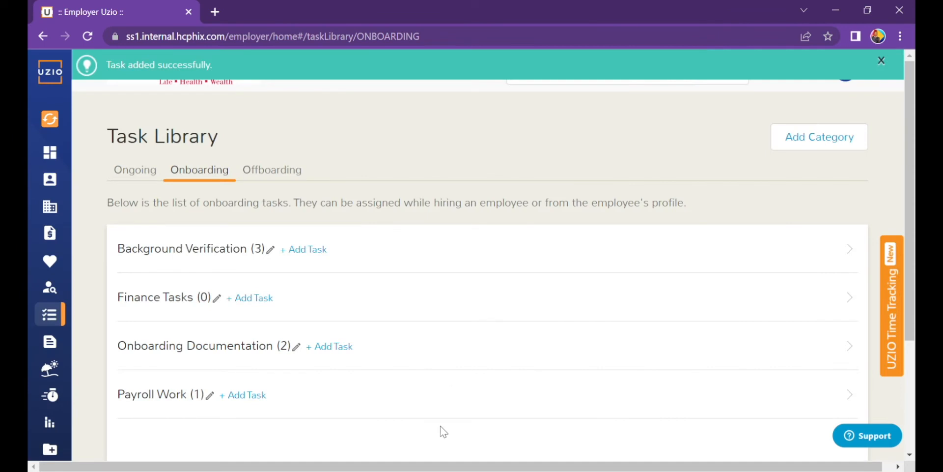
click(444, 246)
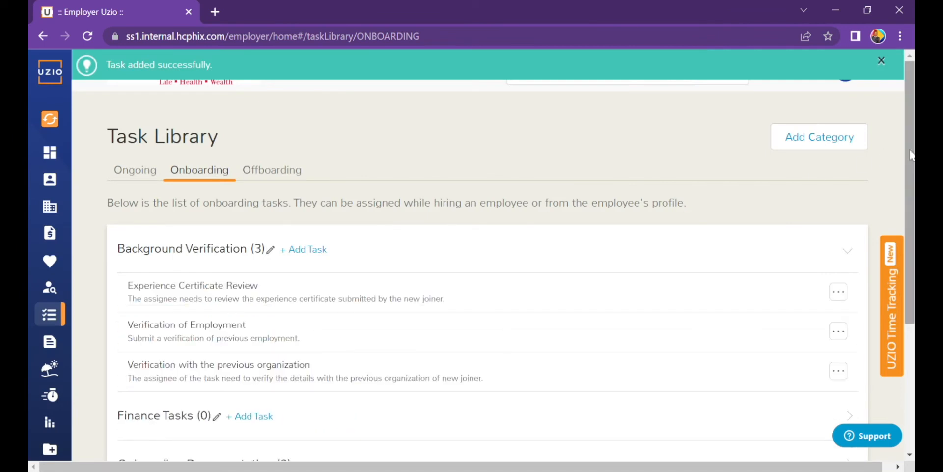
drag(909, 156, 909, 203)
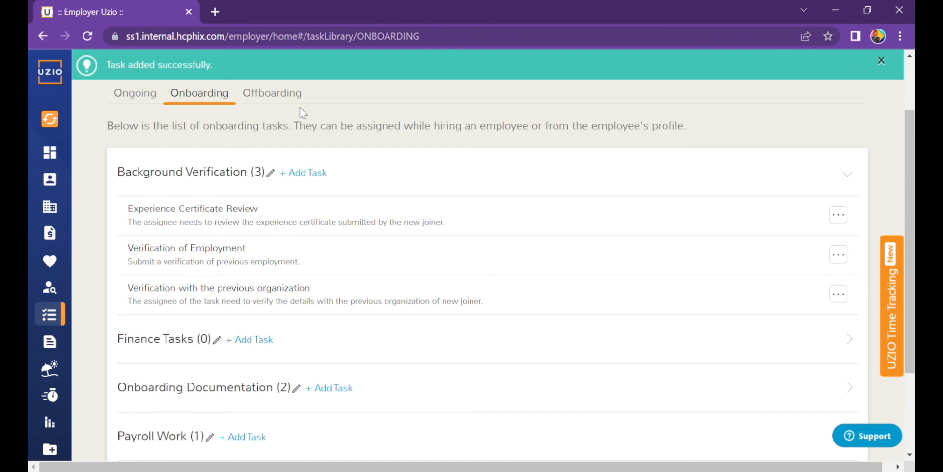
Step: On the Offboarding tab, expand HR Work, IT Team Work and Manager's Work to review their tasks
click(282, 98)
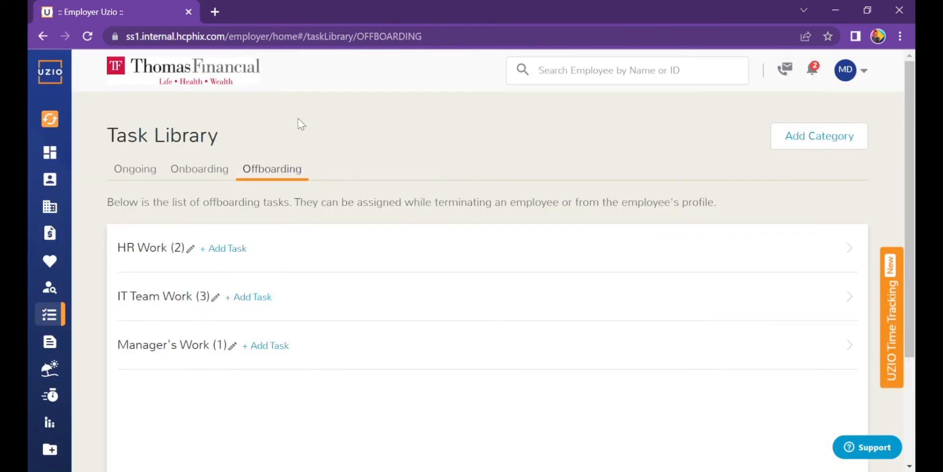
click(344, 263)
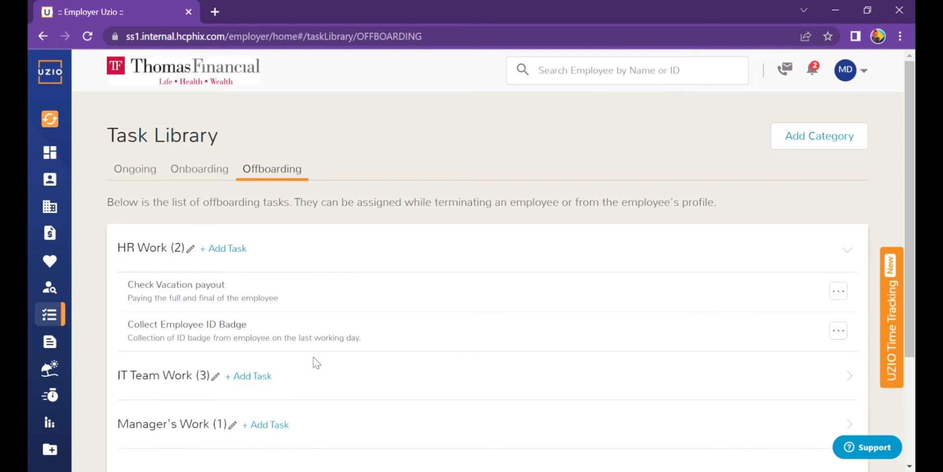
click(320, 383)
scroll(912, 293, down, 3)
click(367, 381)
click(369, 382)
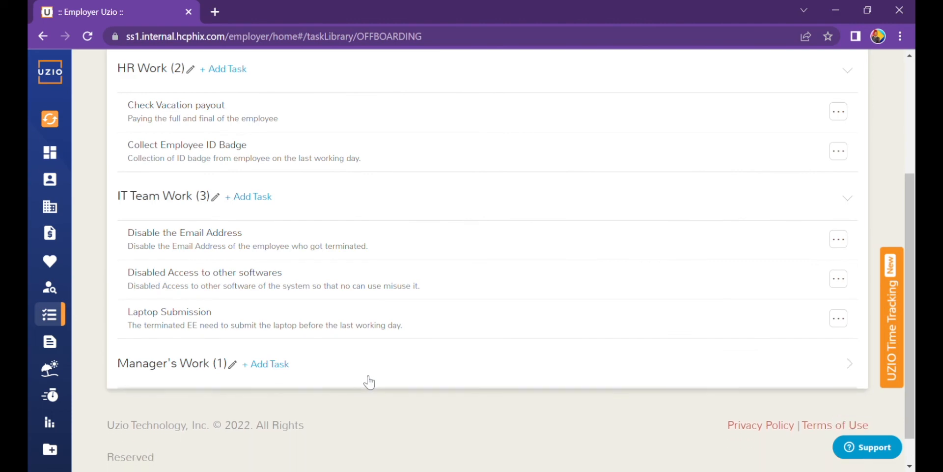
scroll(912, 182, up, 5)
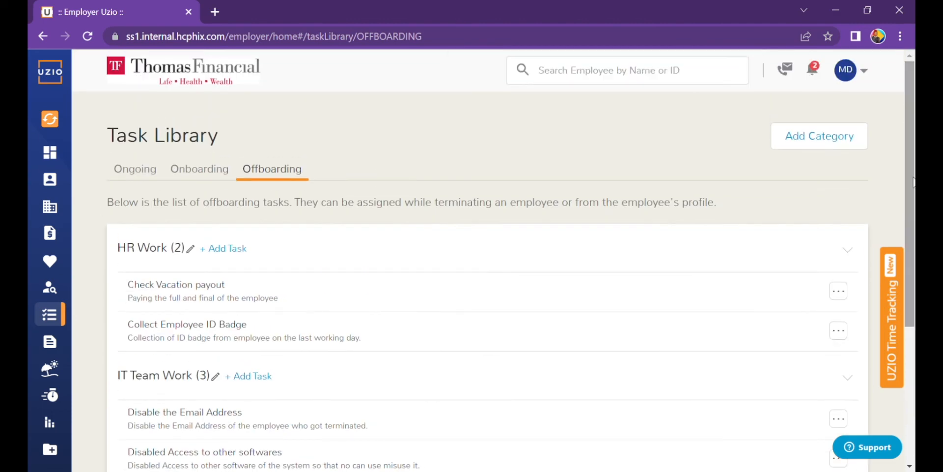
click(837, 147)
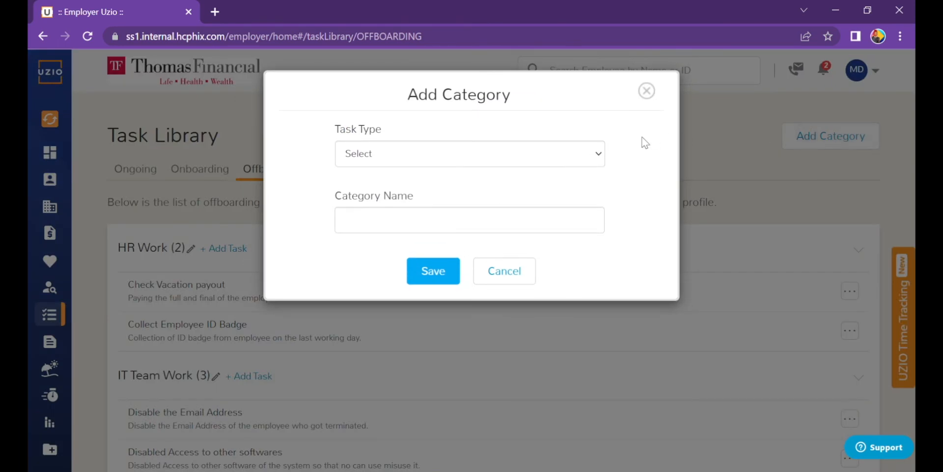
click(505, 158)
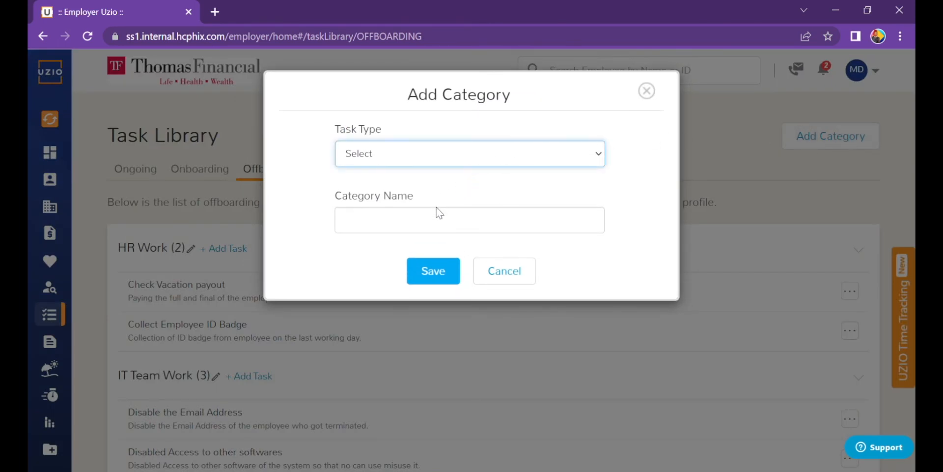
click(653, 93)
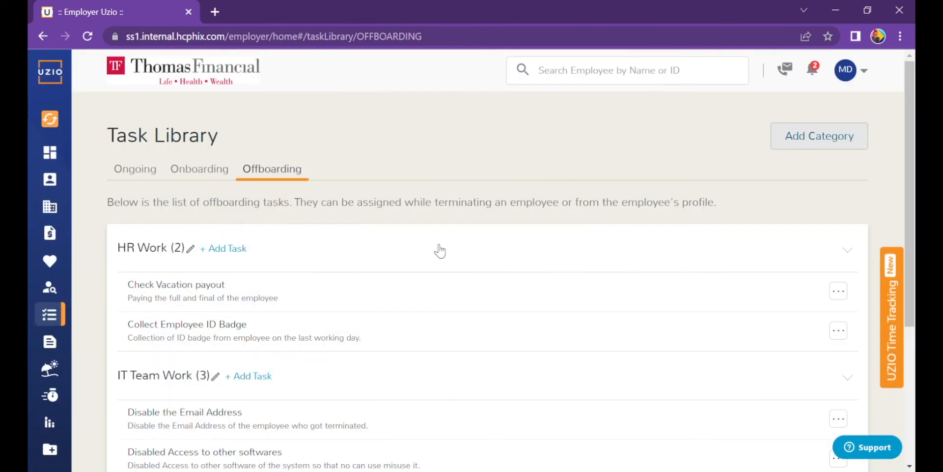
scroll(539, 253, down, 3)
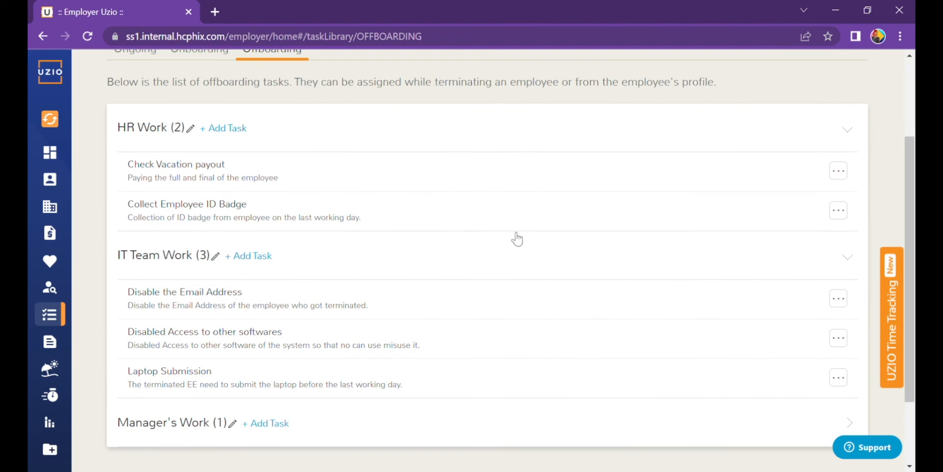
Step: Start an HR Work offboarding task named Submit Final Check
click(244, 133)
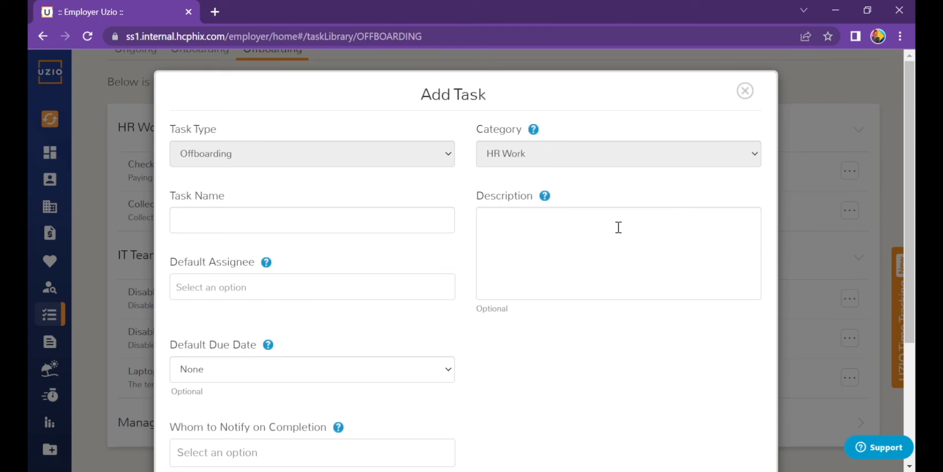
scroll(618, 227, down, 2)
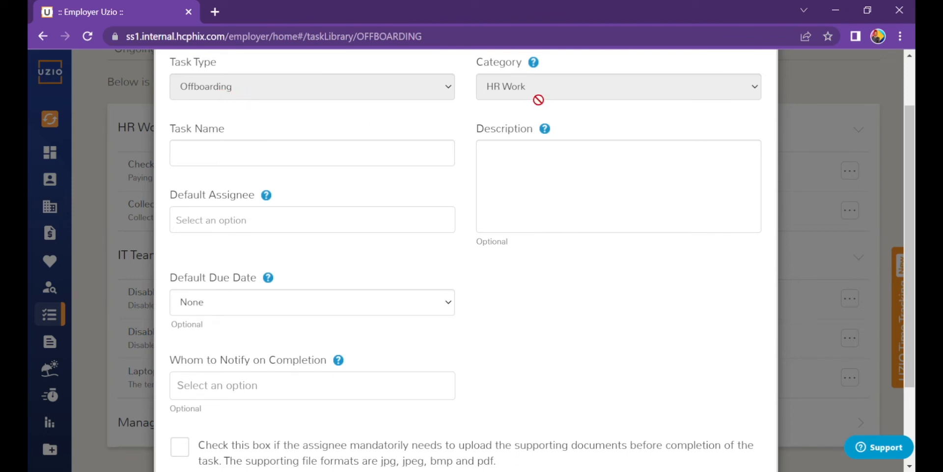
click(290, 163)
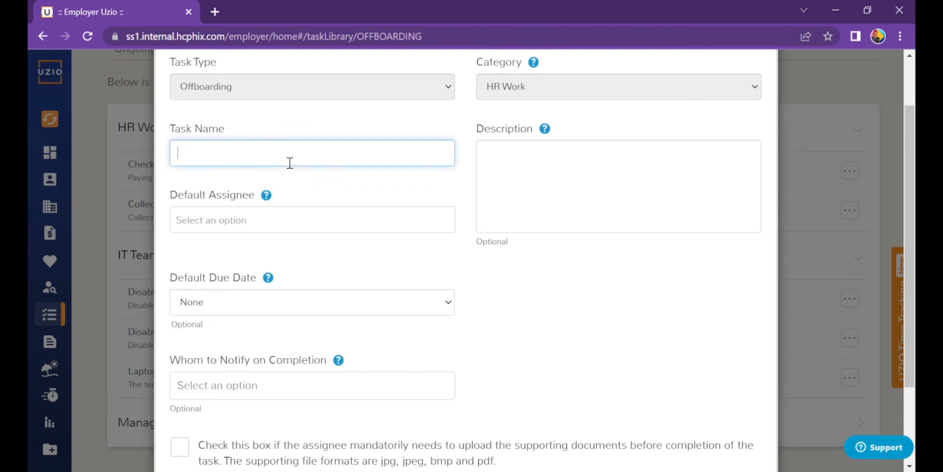
text(Submit Final Check)
key(Tab)
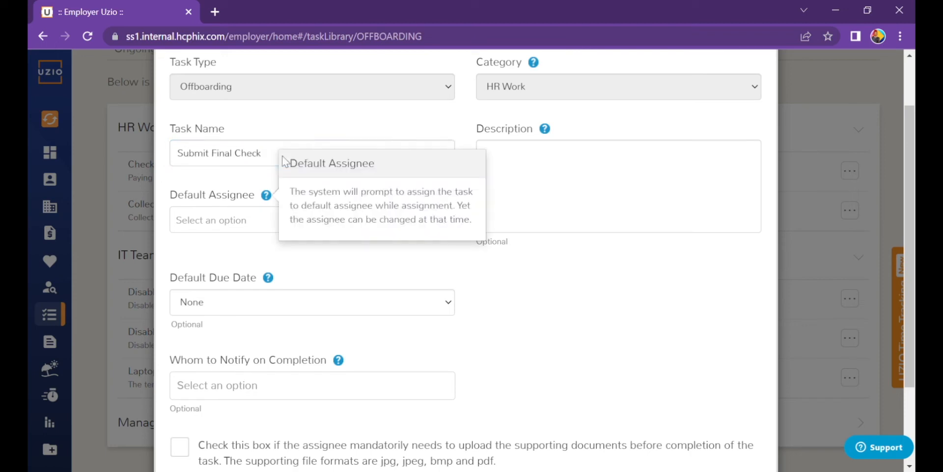
key(Tab)
key(Tab)
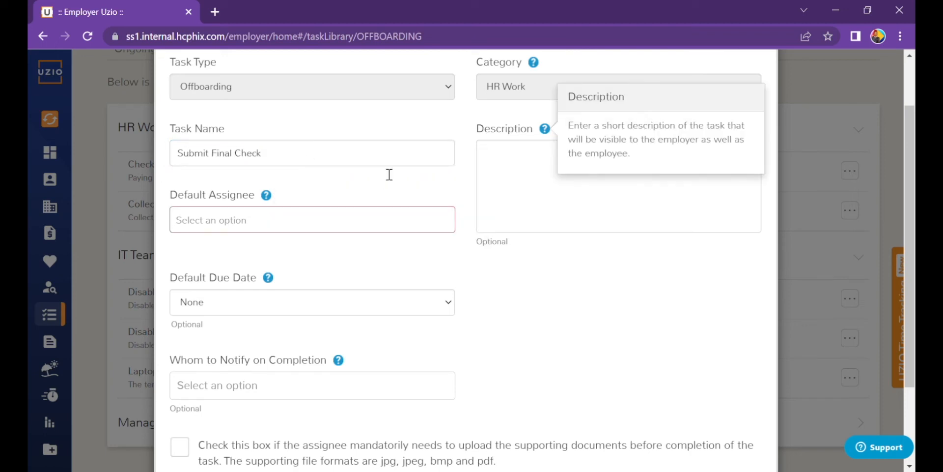
Step: Enter the description 'Final check to be submitted to payroll'
click(539, 166)
text(Final c)
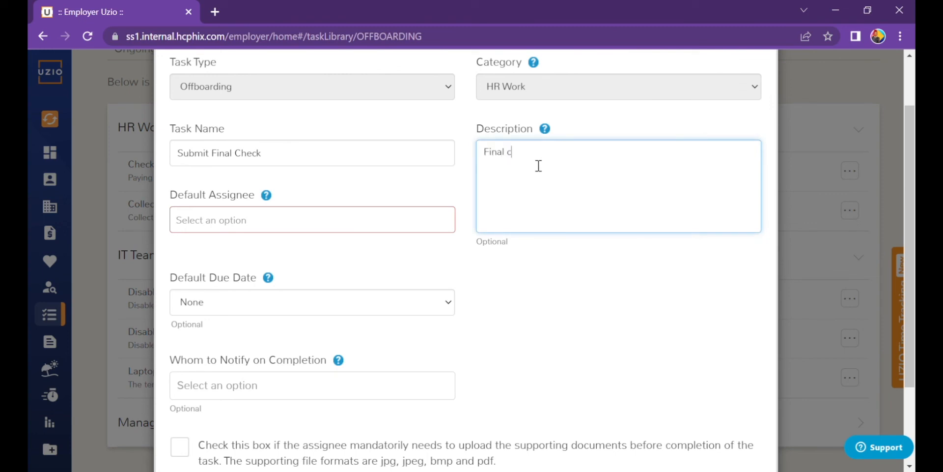
text(heck to be submitted to payroll)
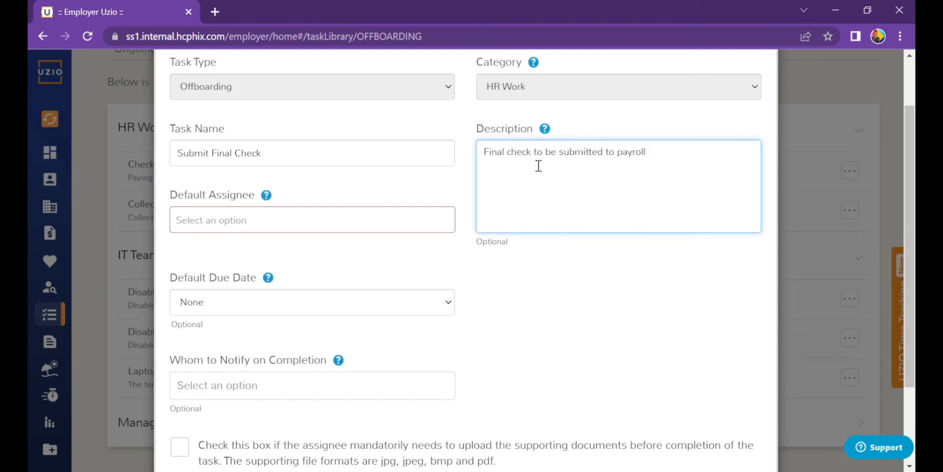
Step: Search 'repor' and choose Reporting Manager as the Submit Final Check default assignee
click(321, 235)
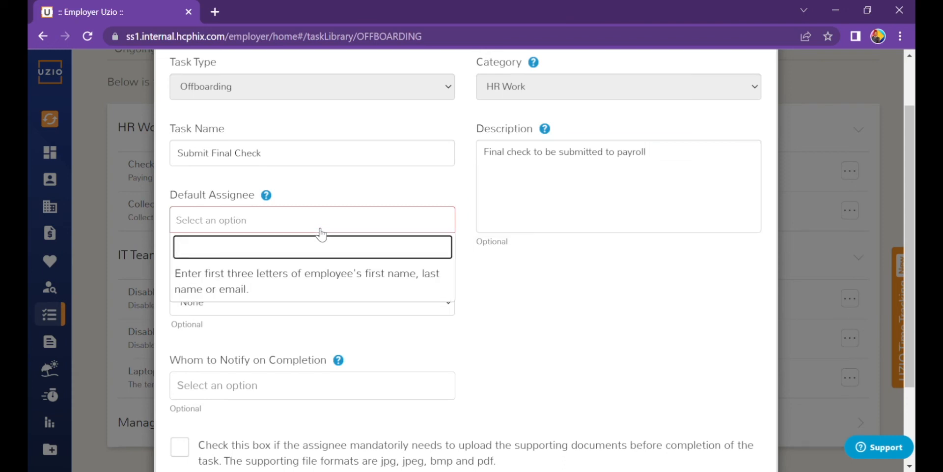
text(repor)
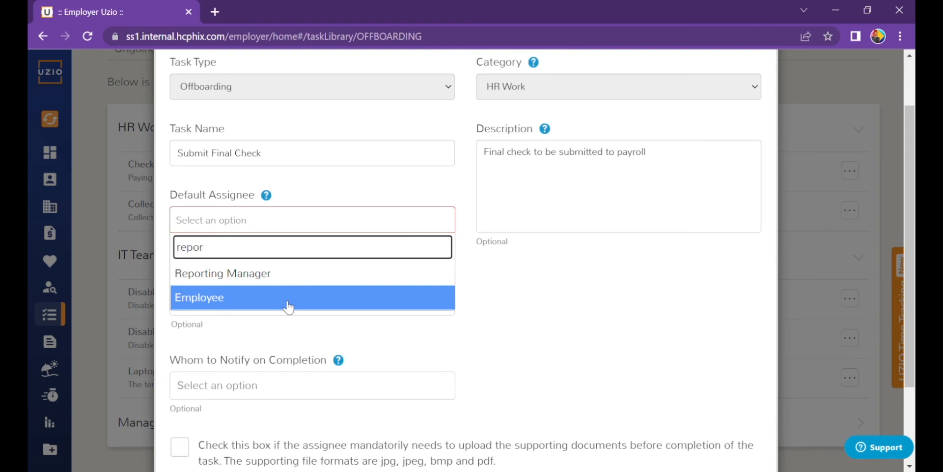
click(278, 276)
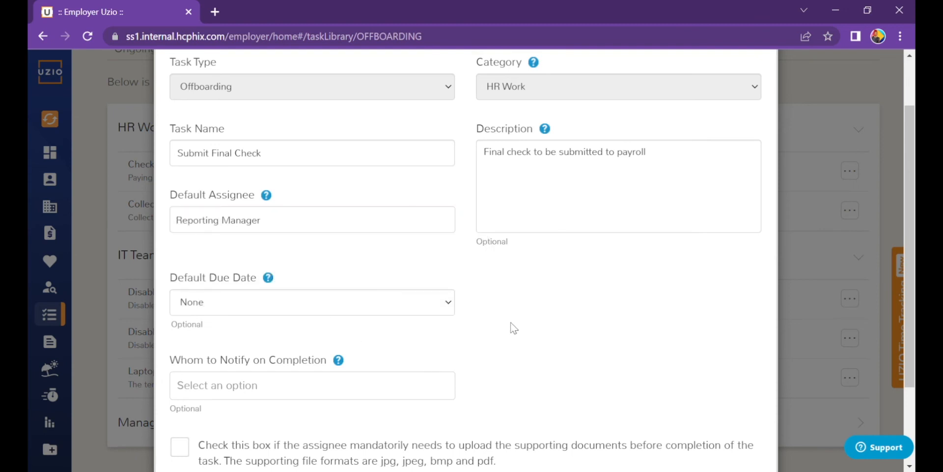
scroll(386, 304, down, 2)
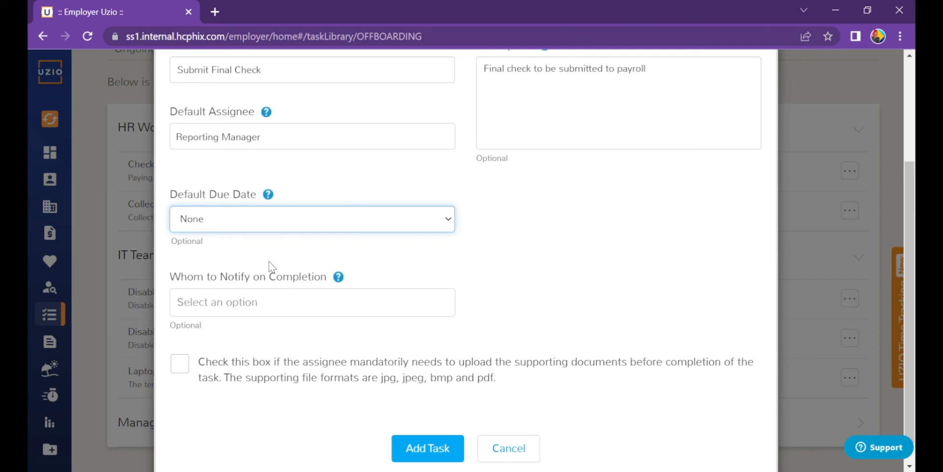
Step: Set the default due date to 7 days before the termination date
key(Down)
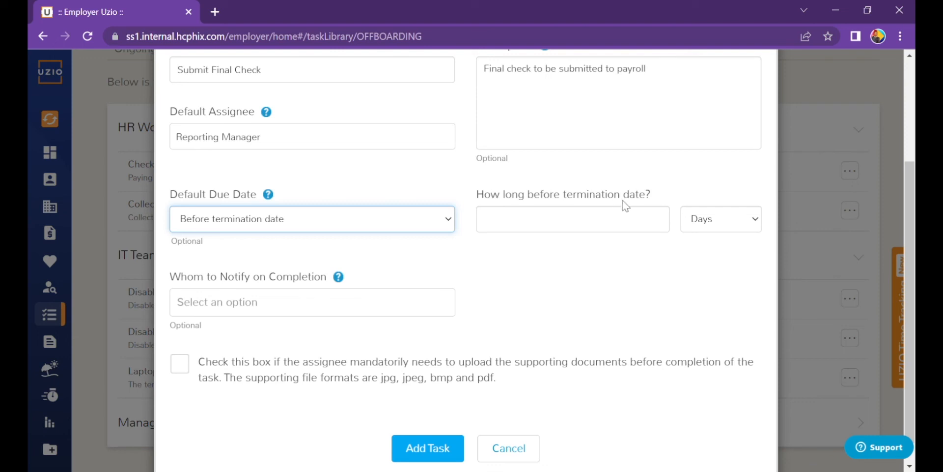
click(608, 226)
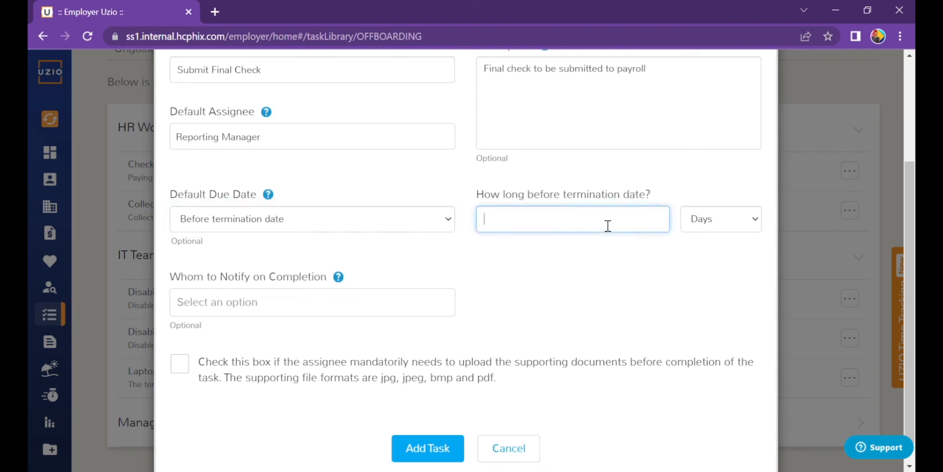
text(7)
click(717, 225)
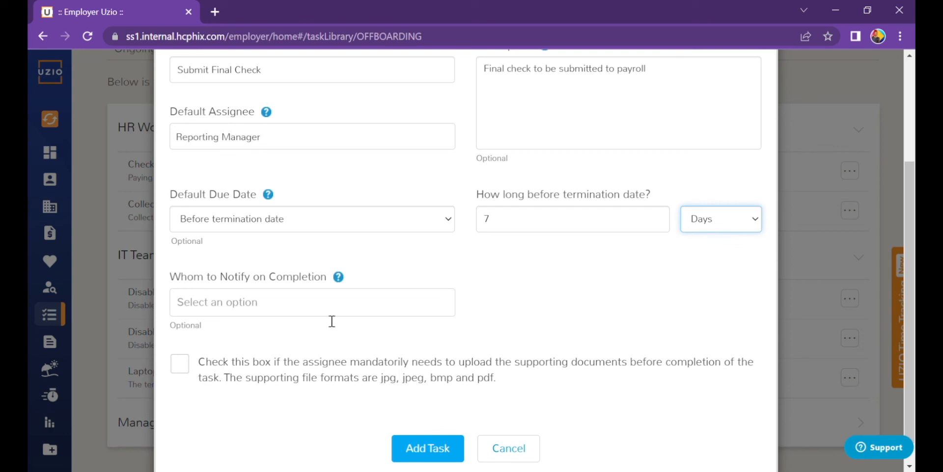
Step: Add an employee to completion notifications and require supporting document uploads
click(303, 313)
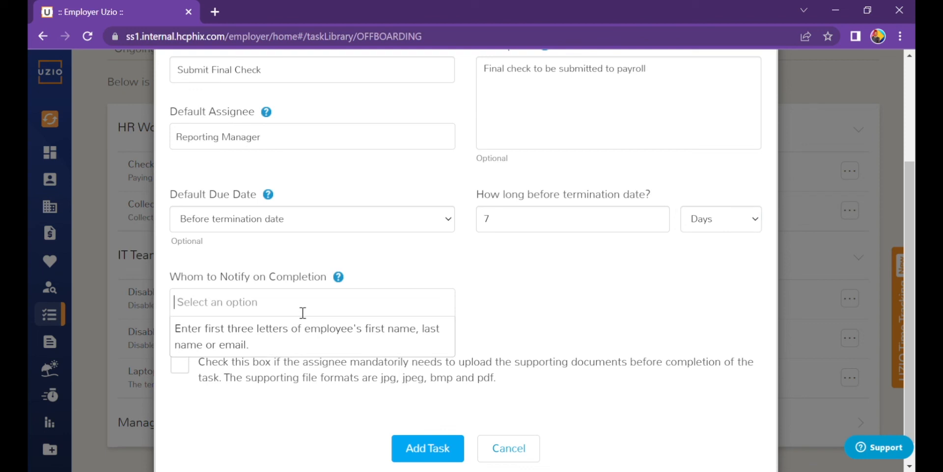
text(Maria)
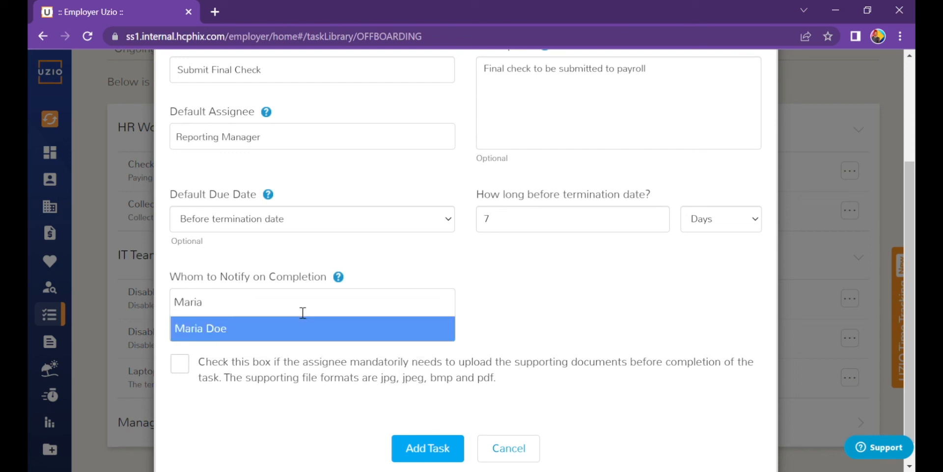
click(280, 333)
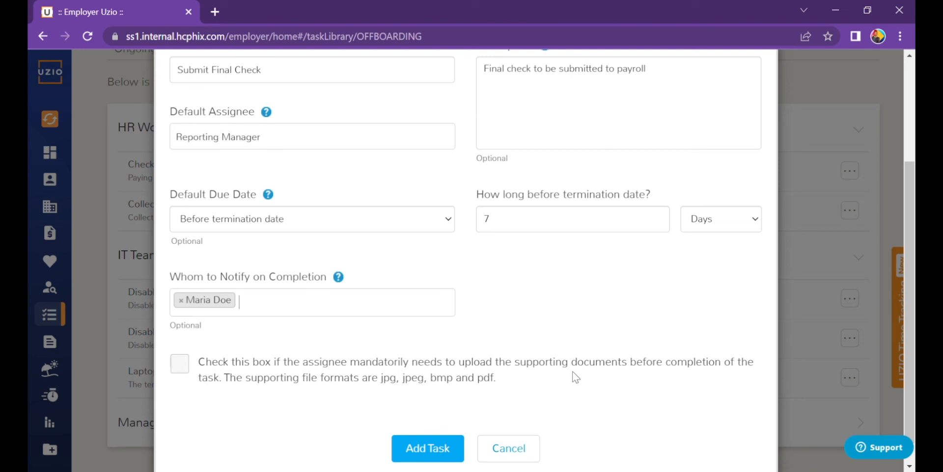
click(181, 365)
Step: Save the Submit Final Check task into HR Work
click(418, 448)
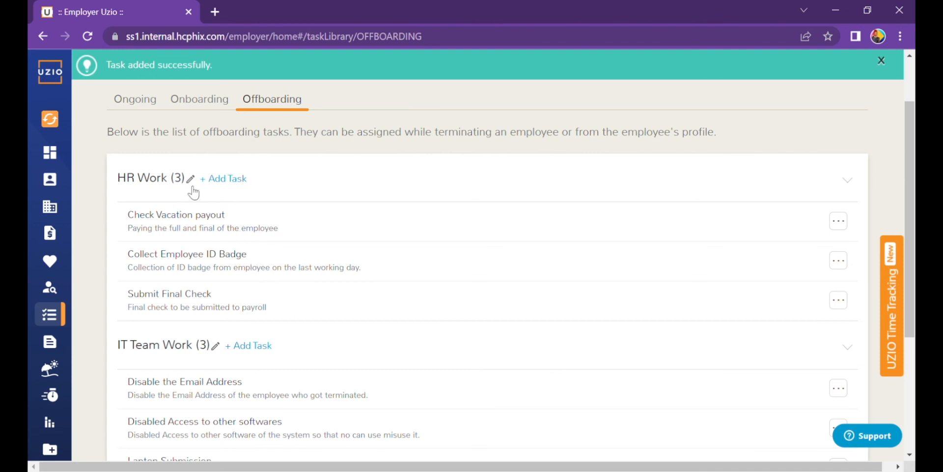
Step: On the Ongoing task list, expand Certifications to reveal Certified Safety Manager and ISO 9001 Compliance Certificaion
click(135, 100)
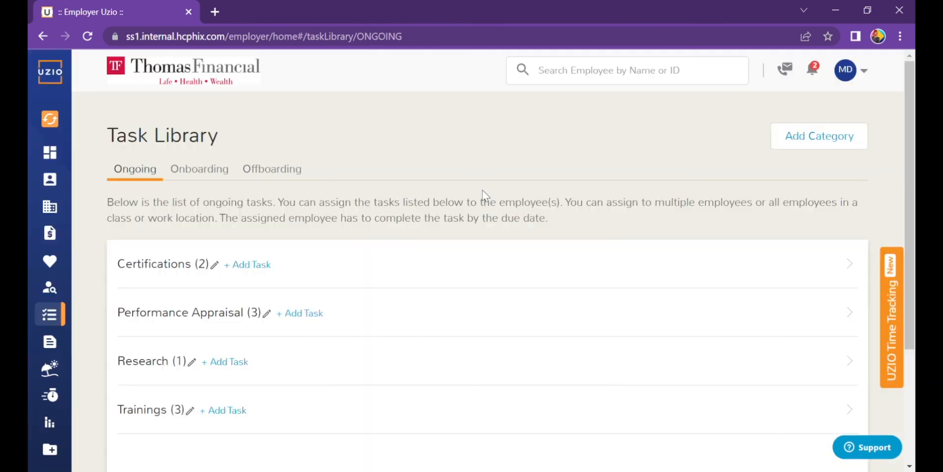
scroll(643, 207, down, 2)
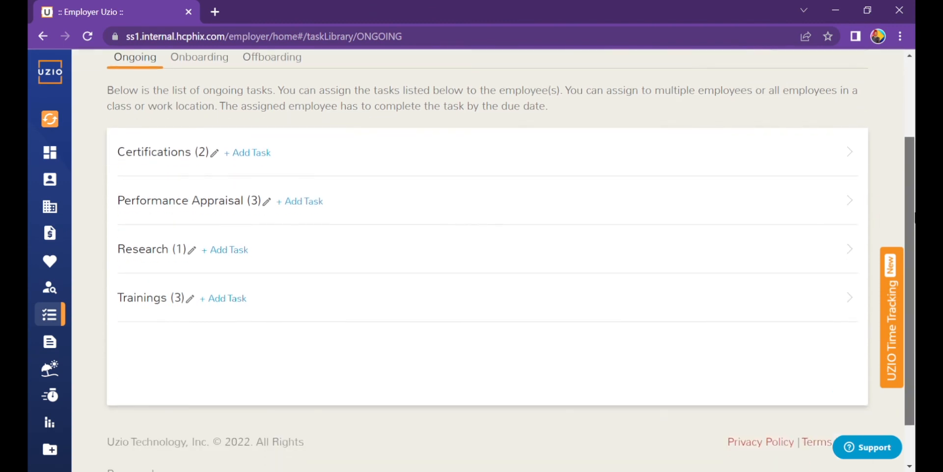
click(422, 160)
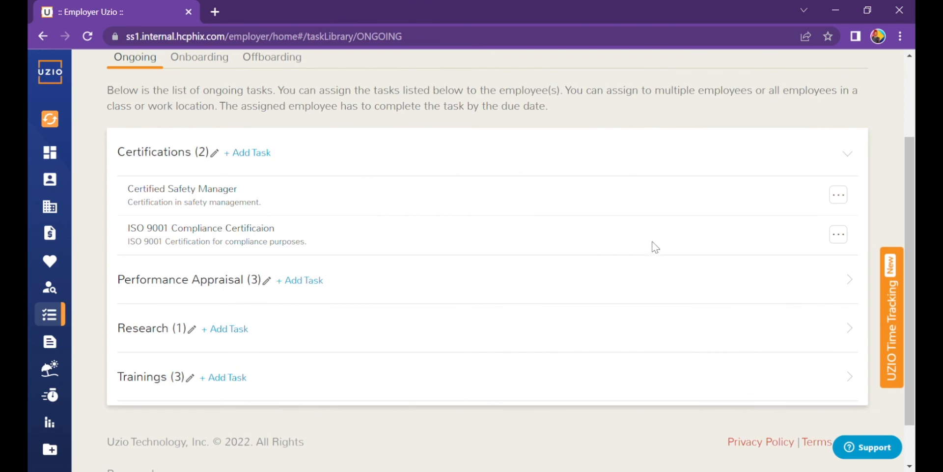
Step: Check the Certified Safety Manager actions menu, close it without choosing, and return to the top
click(840, 196)
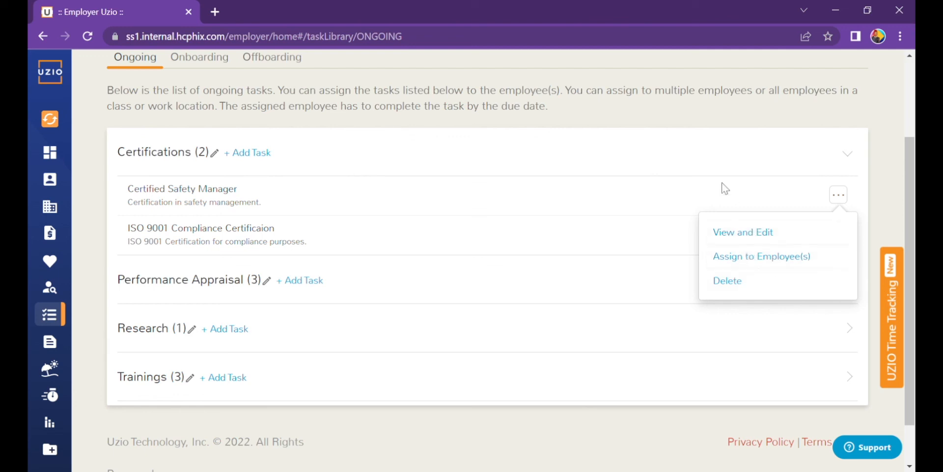
click(723, 116)
drag(915, 176, 911, 83)
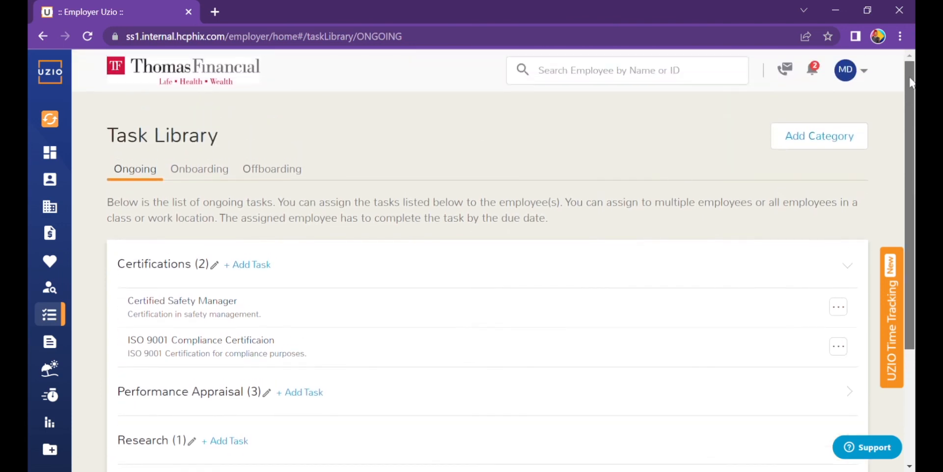